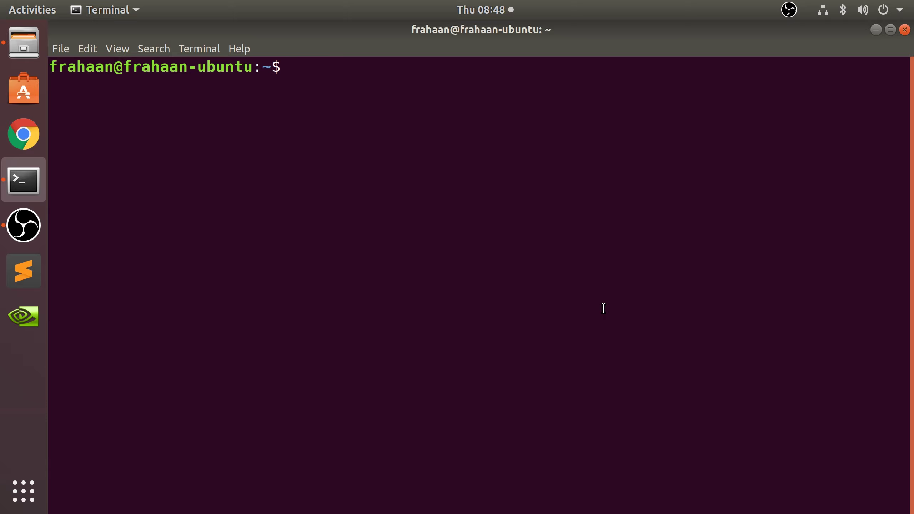
pyautogui.write('=')
# Step: Delete the stray '=' and zoom the terminal text in two steps with Ctrl+Plus
pyautogui.press('BackSpace')
pyautogui.hotkey('ctrl', '+')
pyautogui.hotkey('ctrl', '+')
pyautogui.hotkey('ctrl', '+')
pyautogui.hotkey('ctrl', '+')
pyautogui.hotkey('ctrl', '+')
pyautogui.hotkey('ctrl', '+')
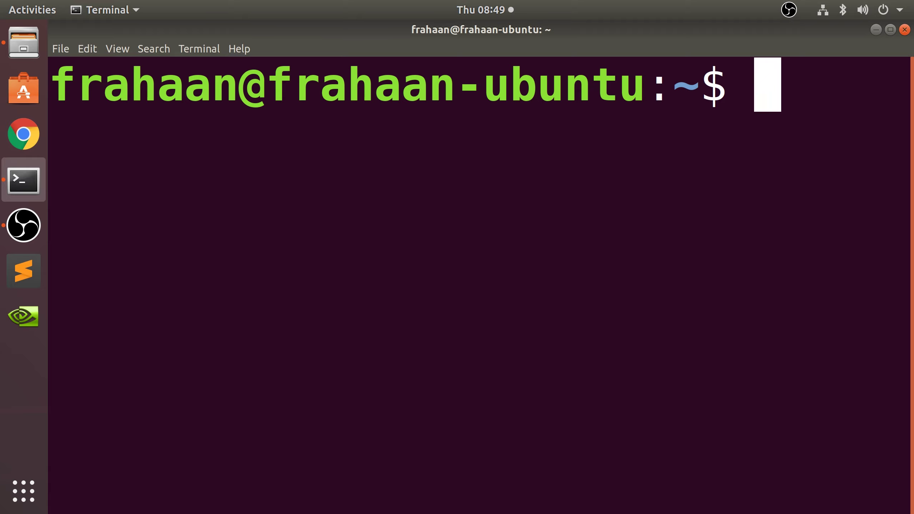
pyautogui.hotkey('ctrl', '+')
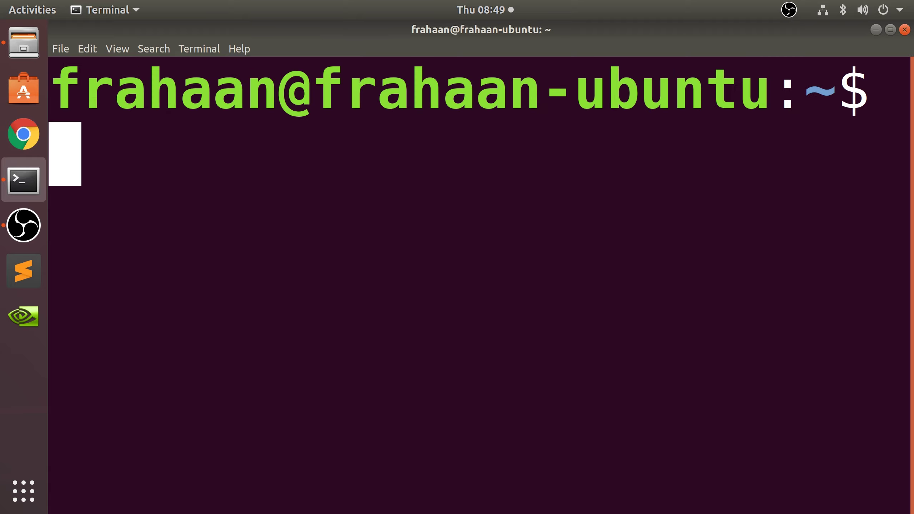
# Step: Minimize and restore the terminal window, then enlarge the text one step with View > Zoom In
pyautogui.click(27, 188)
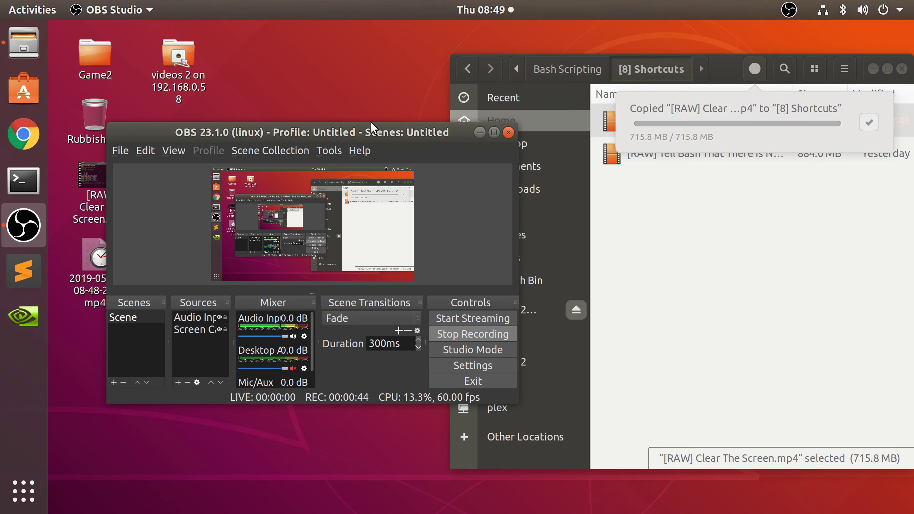
pyautogui.click(27, 187)
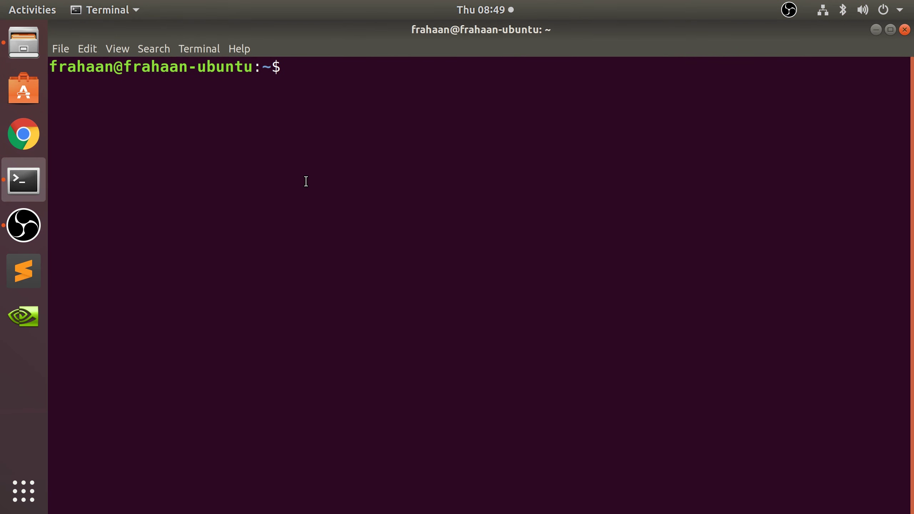
pyautogui.click(119, 48)
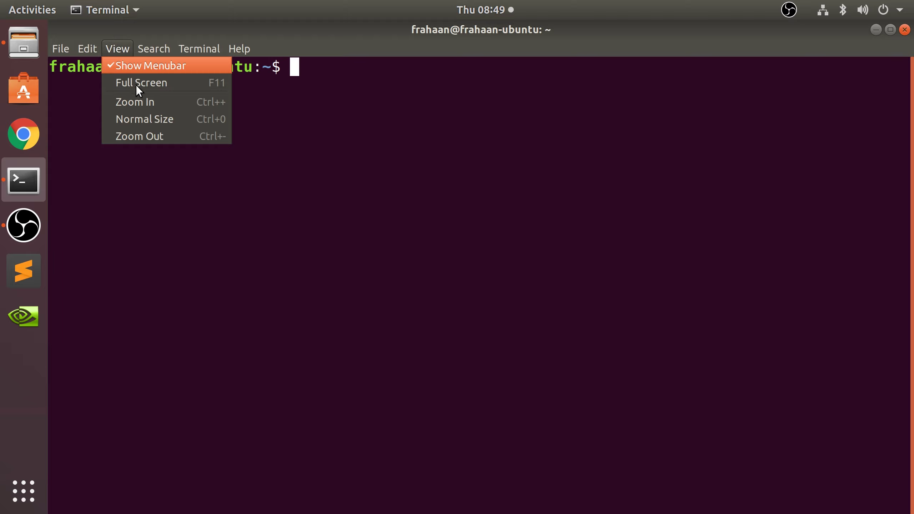
pyautogui.click(145, 106)
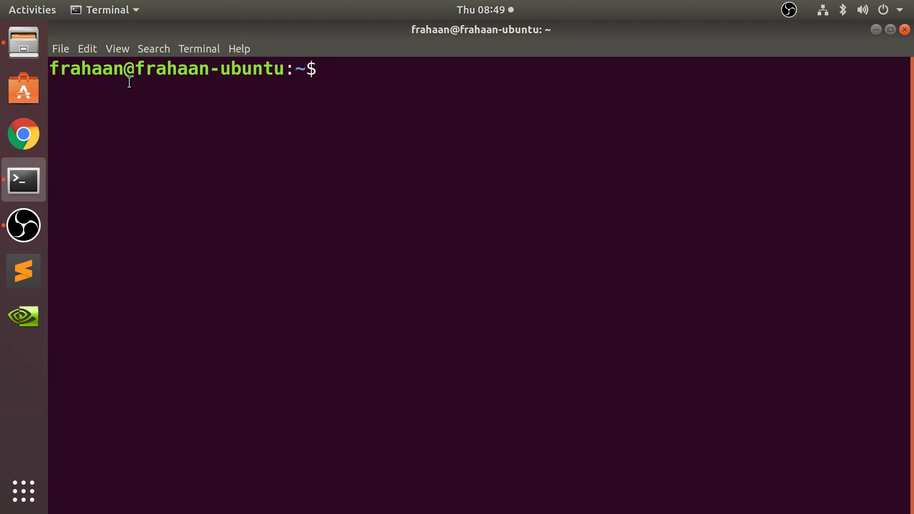
pyautogui.click(107, 49)
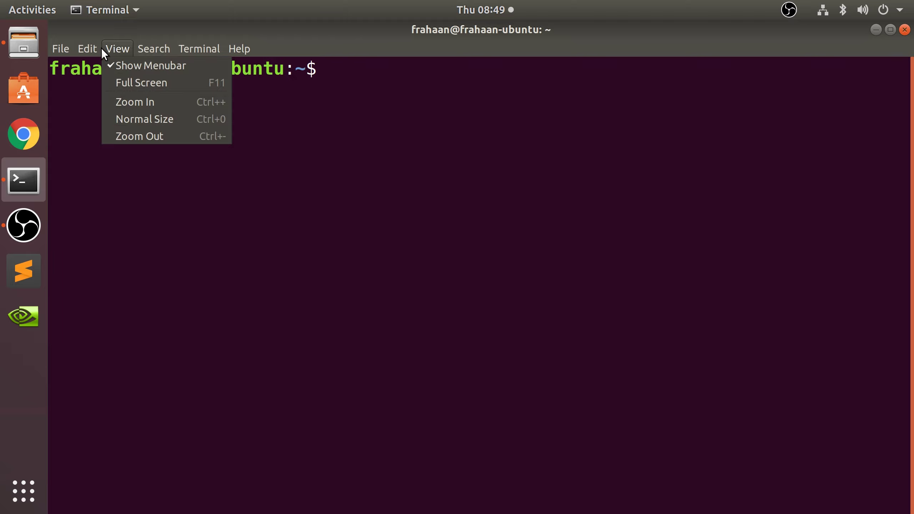
# Step: Set the profile's custom font to Monospace Regular size 34 in Preferences
pyautogui.click(117, 151)
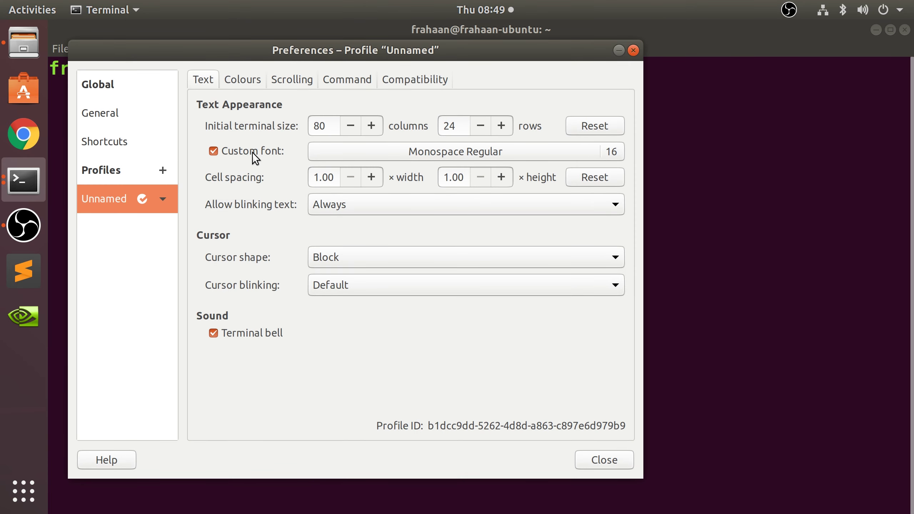
pyautogui.click(536, 153)
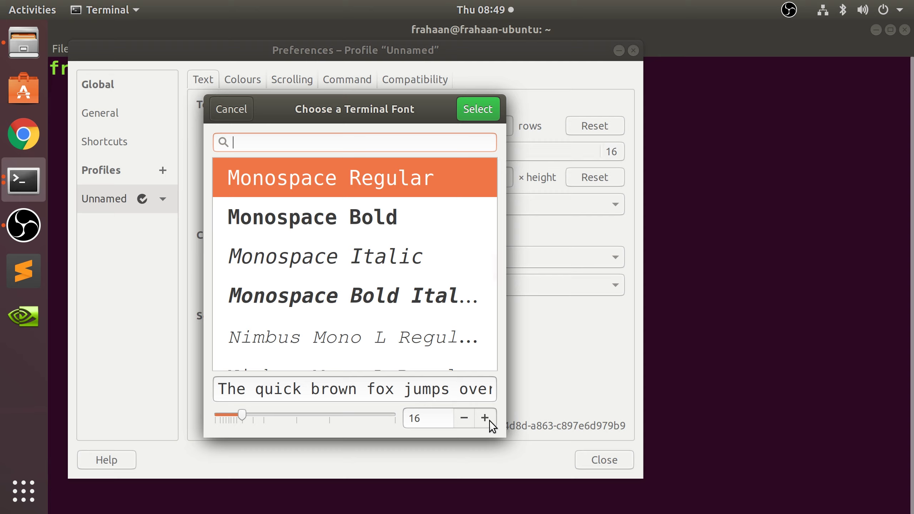
pyautogui.moveTo(248, 416); pyautogui.dragTo(290, 435)
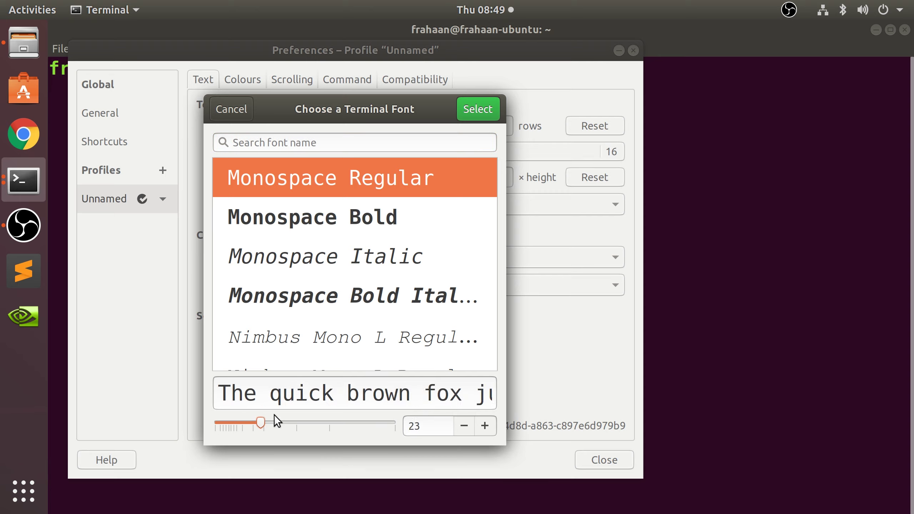
pyautogui.click(461, 115)
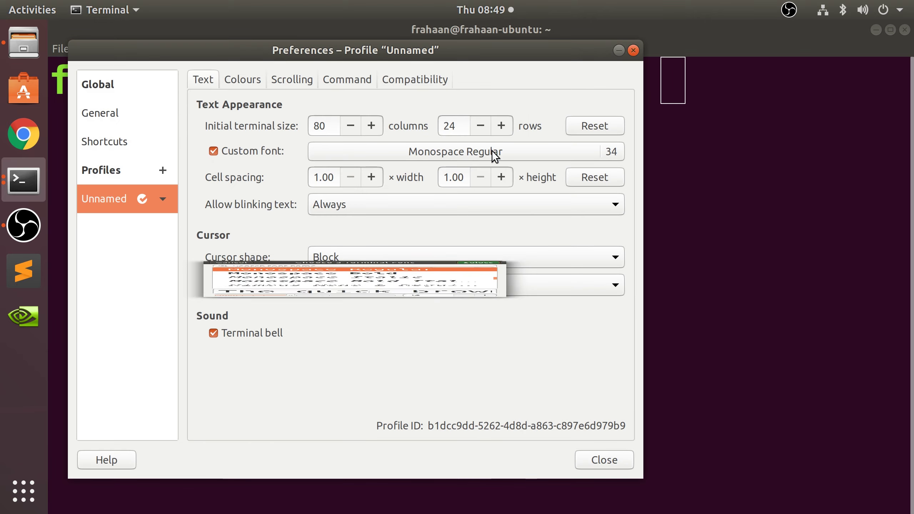
pyautogui.click(607, 461)
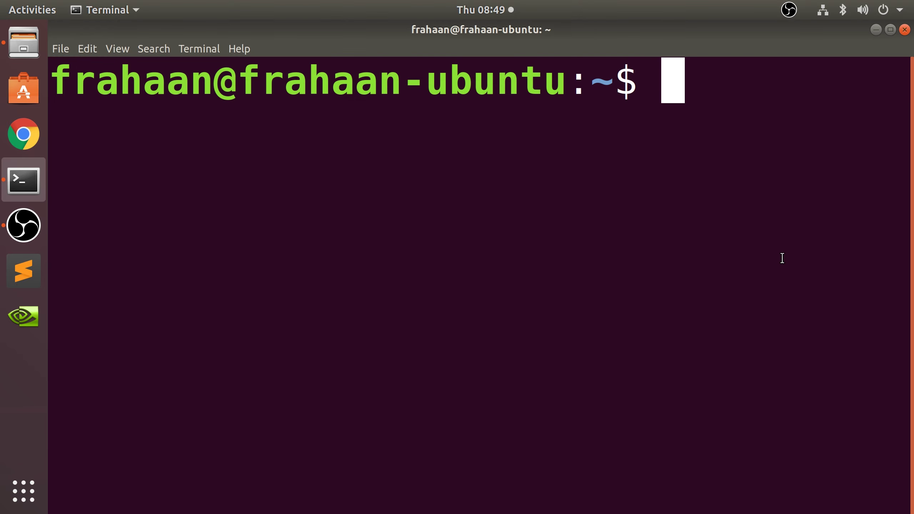
# Step: Hide the terminal window from the dock, then open the Edit menu
pyautogui.click(905, 30)
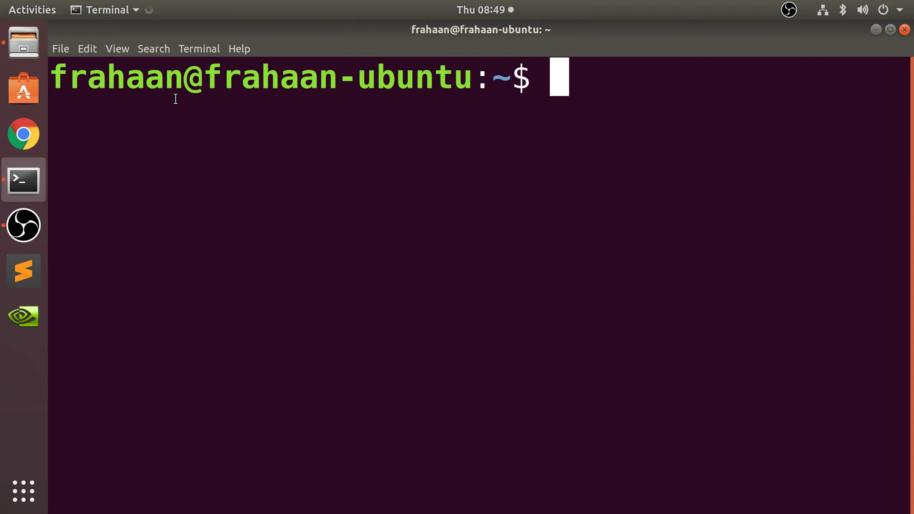
pyautogui.click(95, 48)
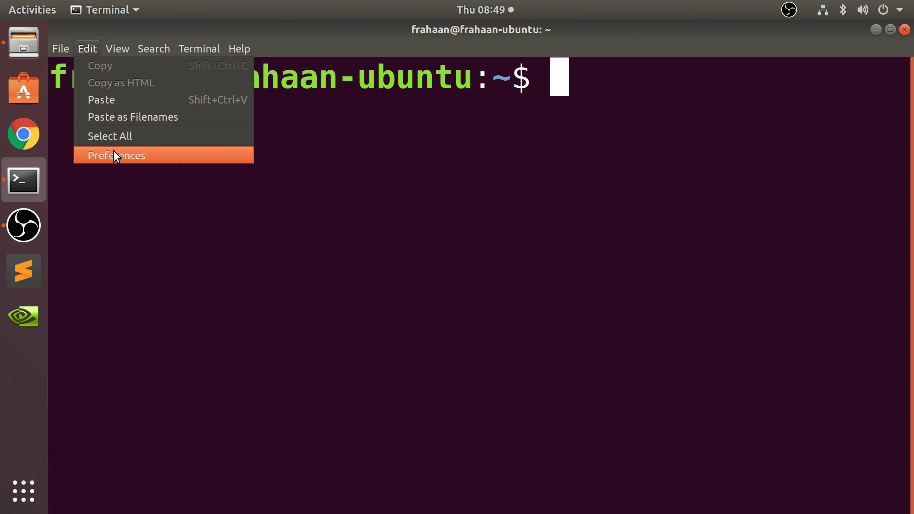
# Step: Lower the profile's custom Monospace Regular font from 34 back to size 16
pyautogui.click(113, 152)
pyautogui.click(615, 155)
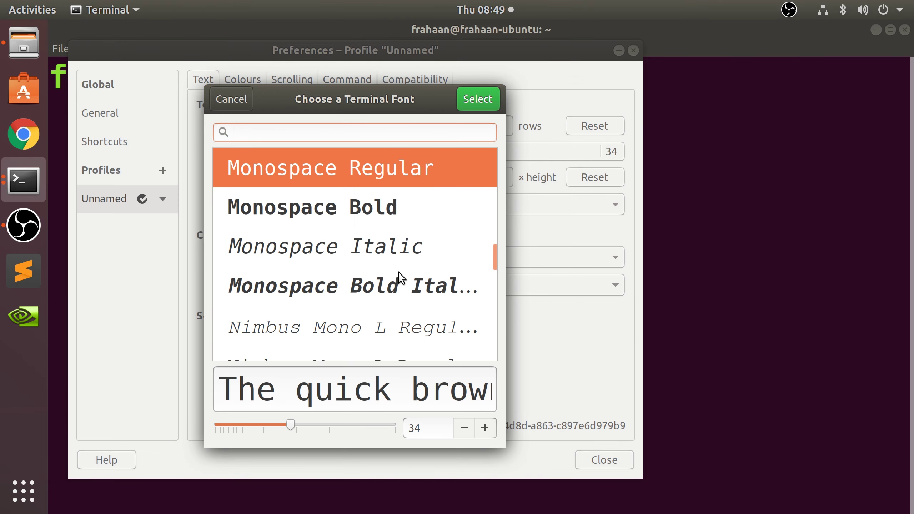
pyautogui.click(465, 428)
pyautogui.click(467, 429)
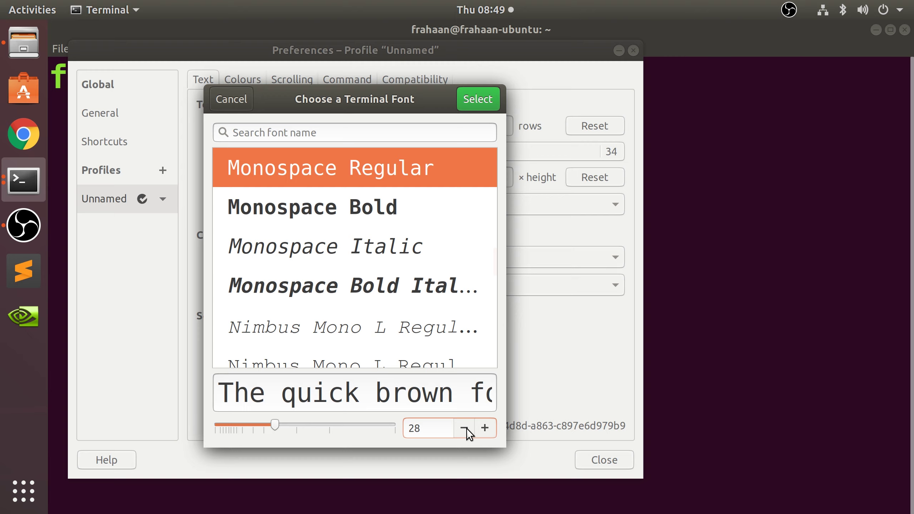
pyautogui.click(467, 429)
pyautogui.click(466, 427)
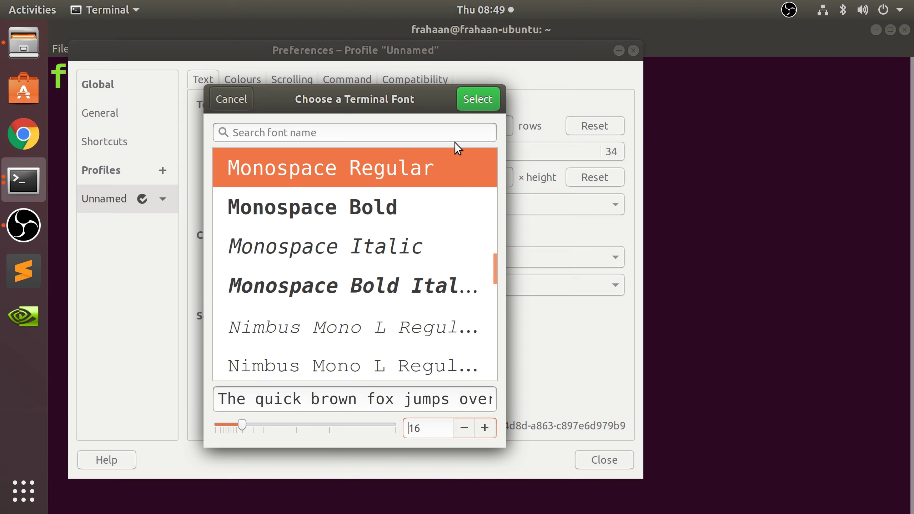
pyautogui.click(488, 98)
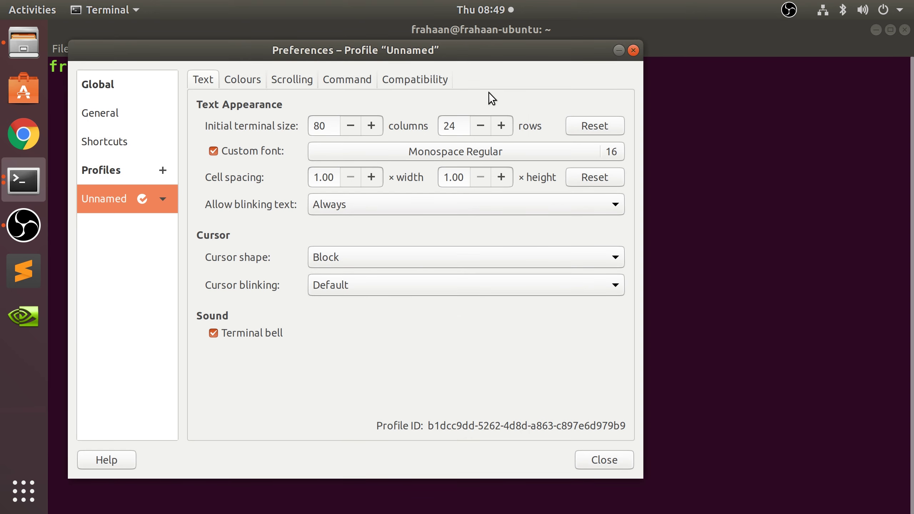
pyautogui.click(600, 462)
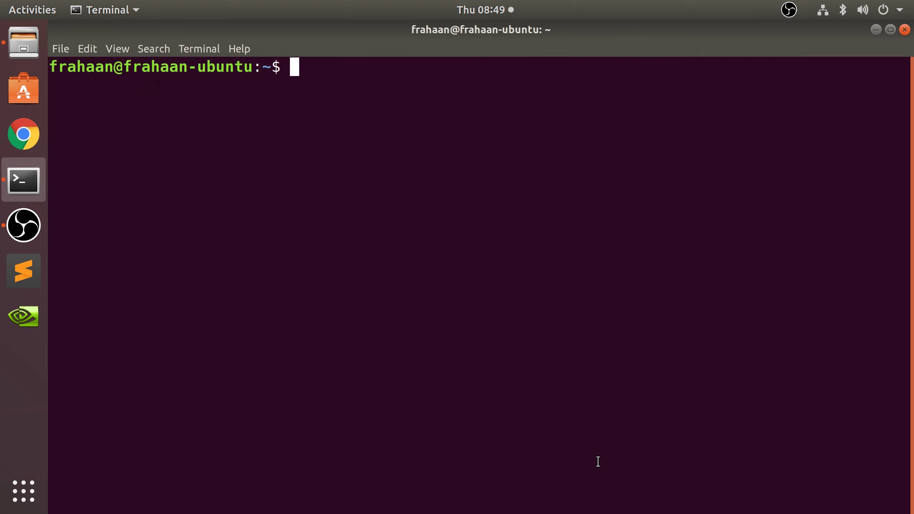